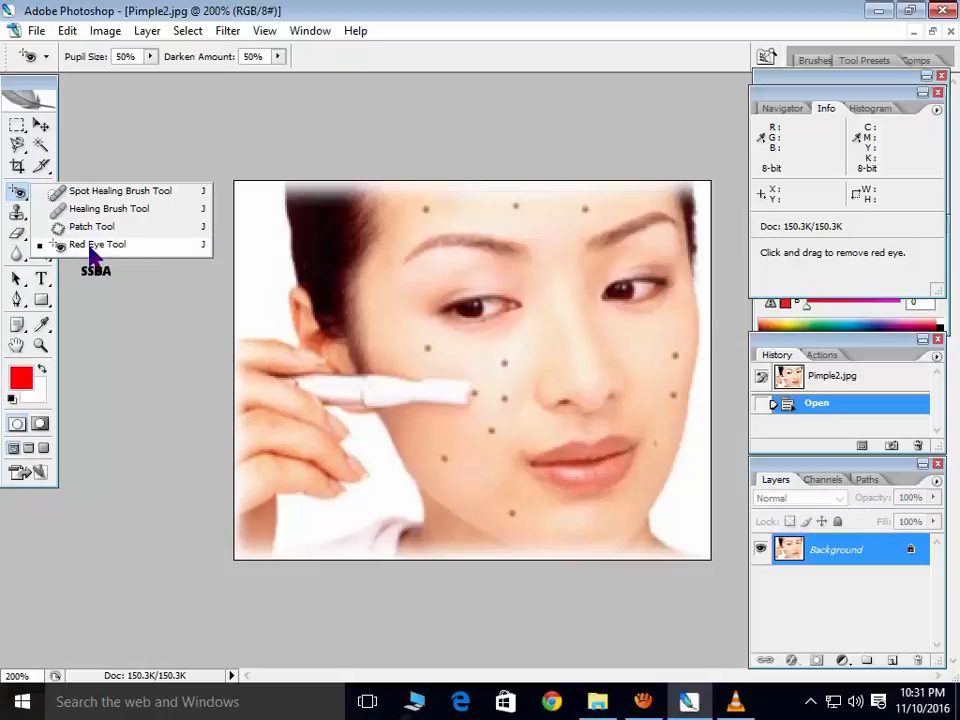
Heal the four spots on the cheek around the pen tip and below the eye with the Spot Healing Brush.
click(85, 195)
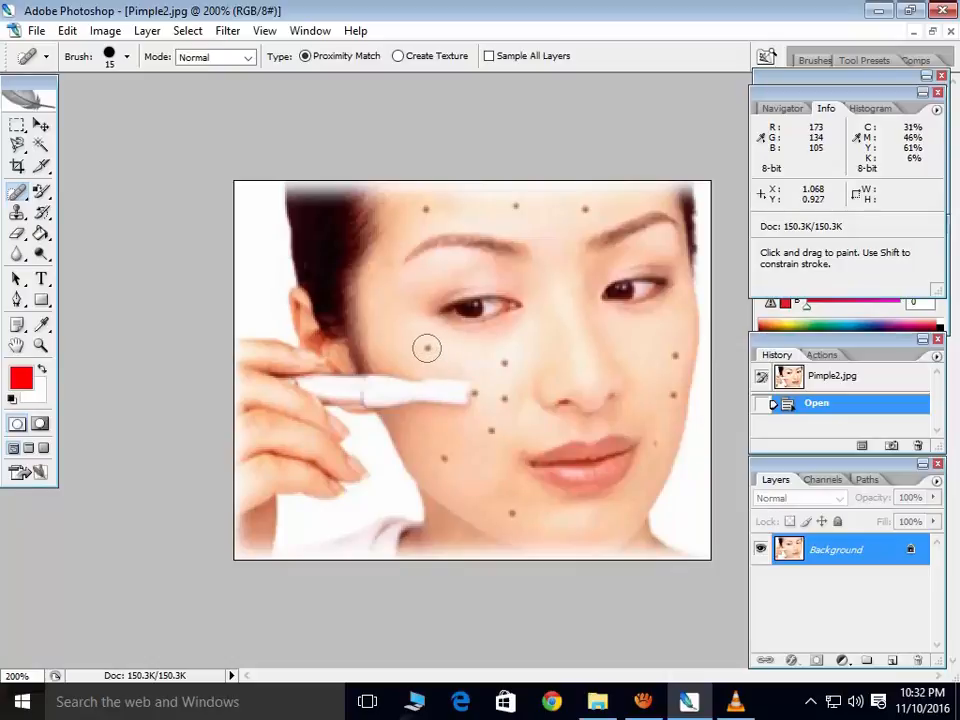
click(426, 347)
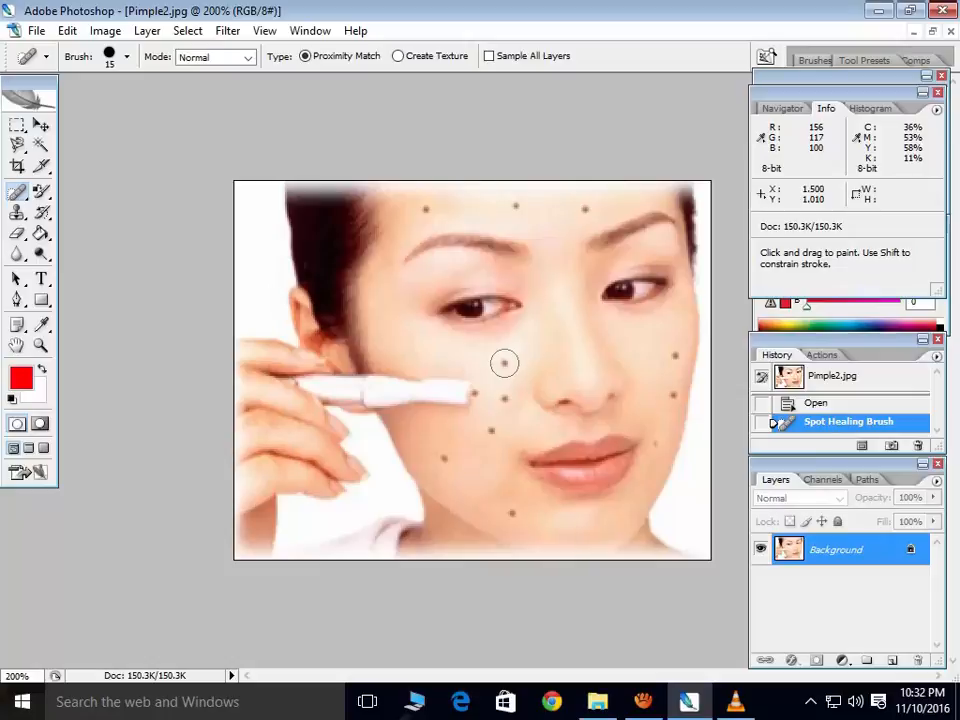
click(505, 362)
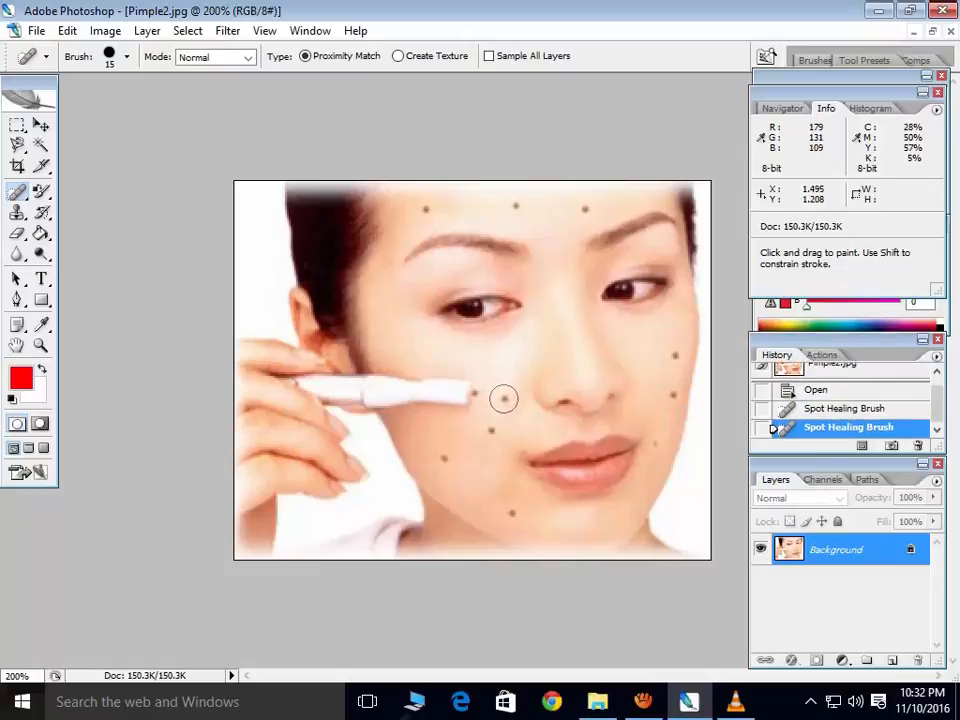
click(503, 399)
click(477, 391)
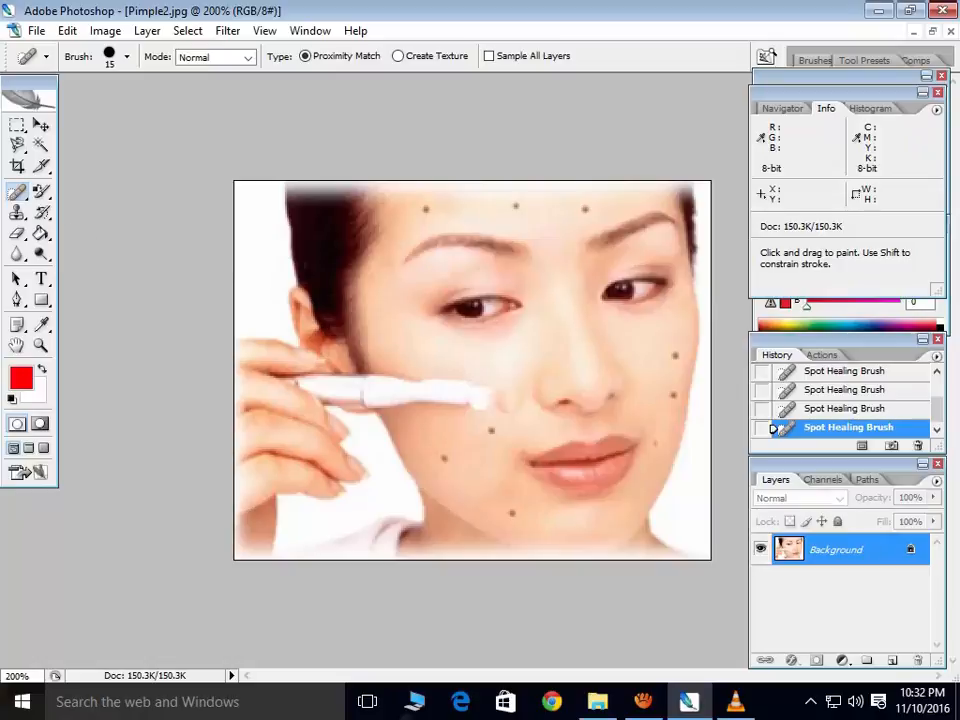
Patch the spot on the cheek just below the pen tip with clean skin beneath it, using the Patch Tool.
click(18, 194)
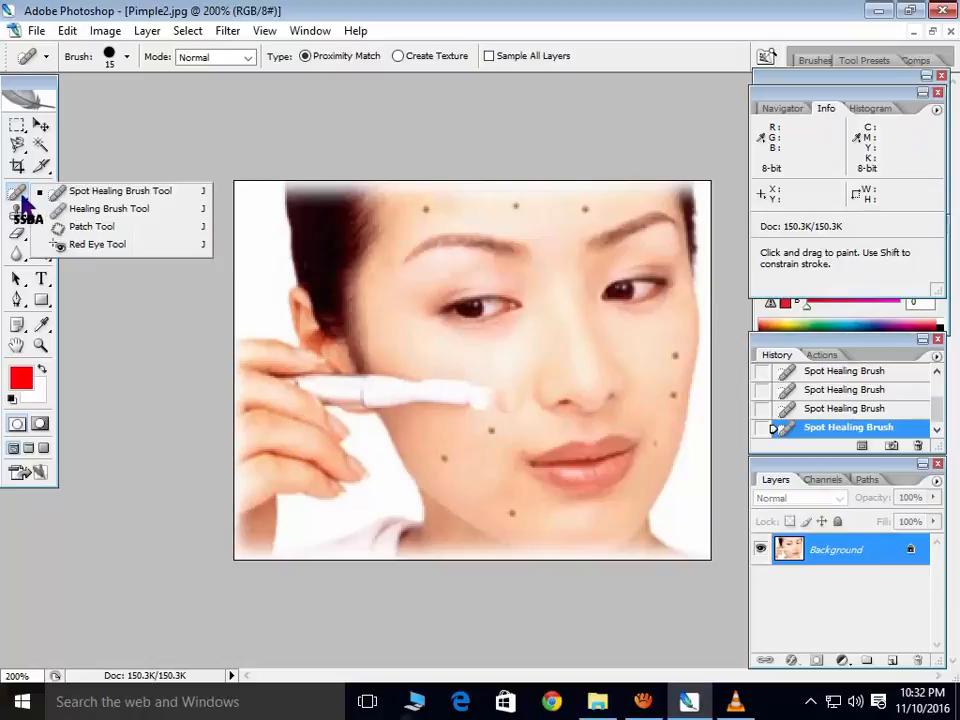
click(92, 227)
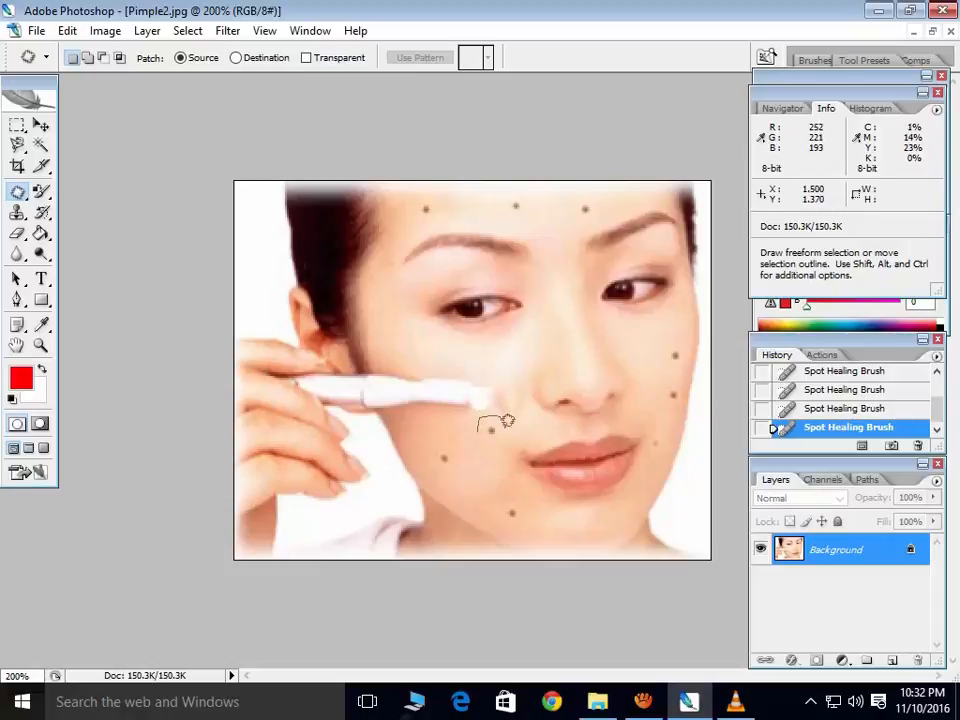
drag(484, 420, 486, 424)
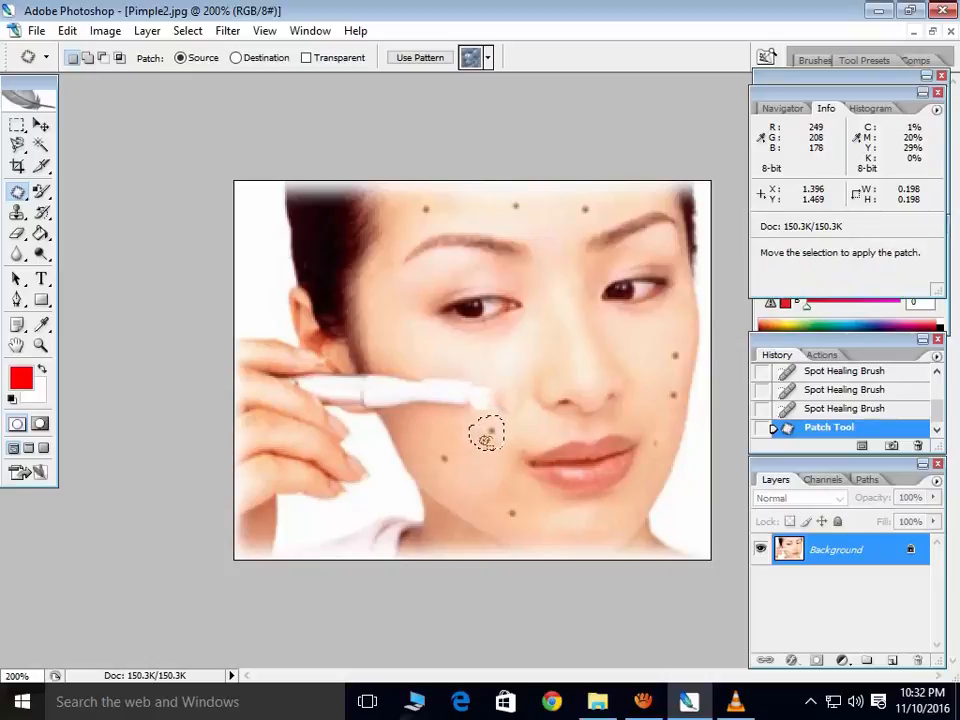
drag(484, 438, 481, 490)
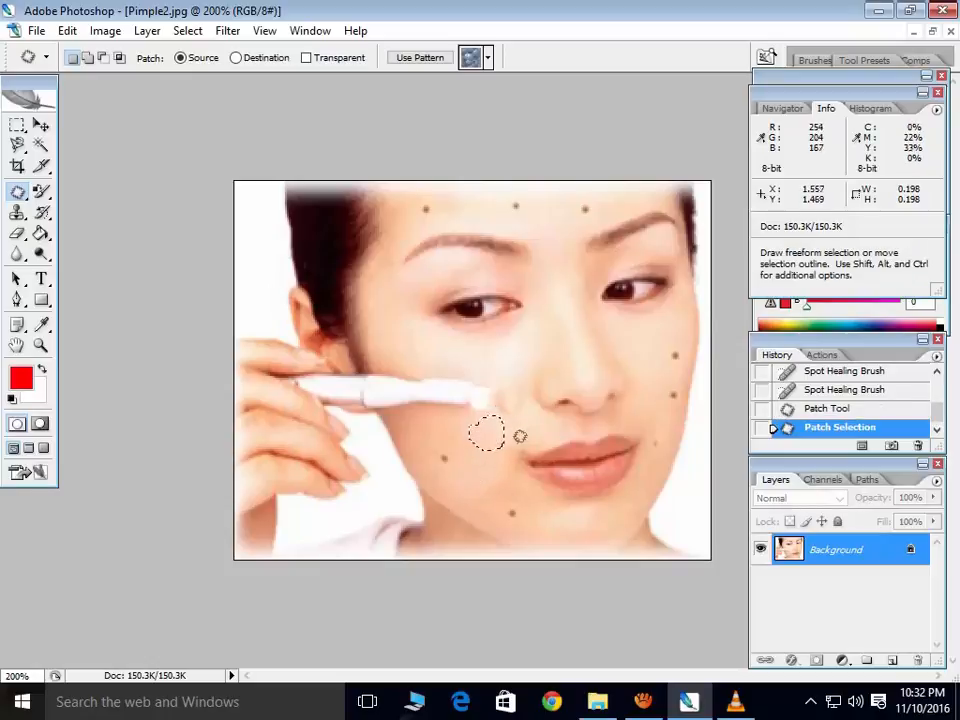
Patch the spot on the lower cheek and the one on the chin with clean skin nearby.
click(440, 450)
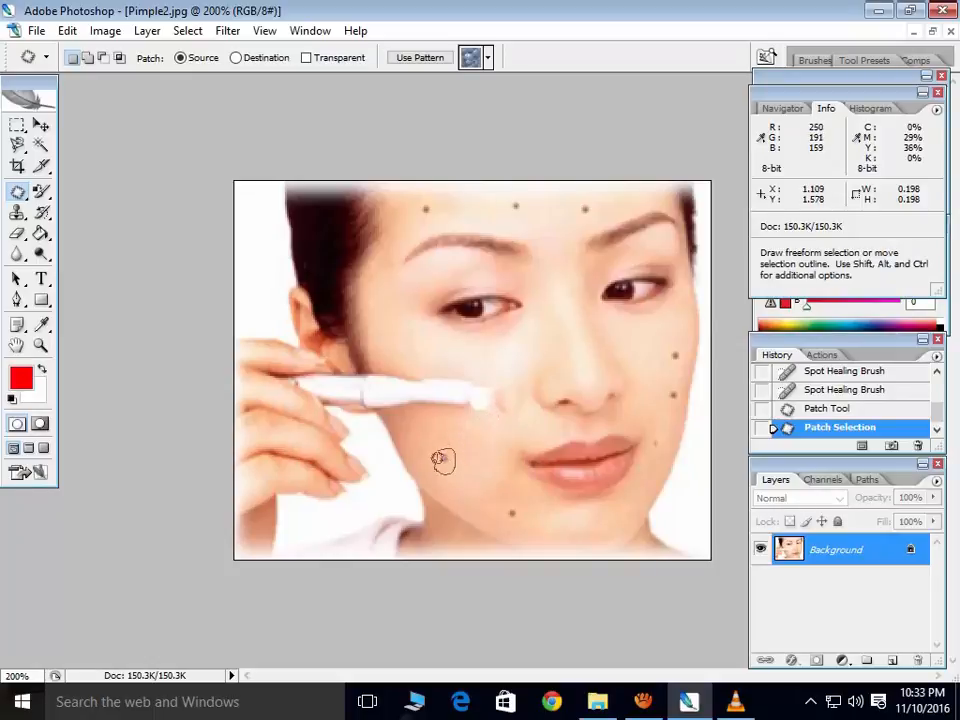
drag(434, 460, 447, 435)
drag(501, 514, 501, 504)
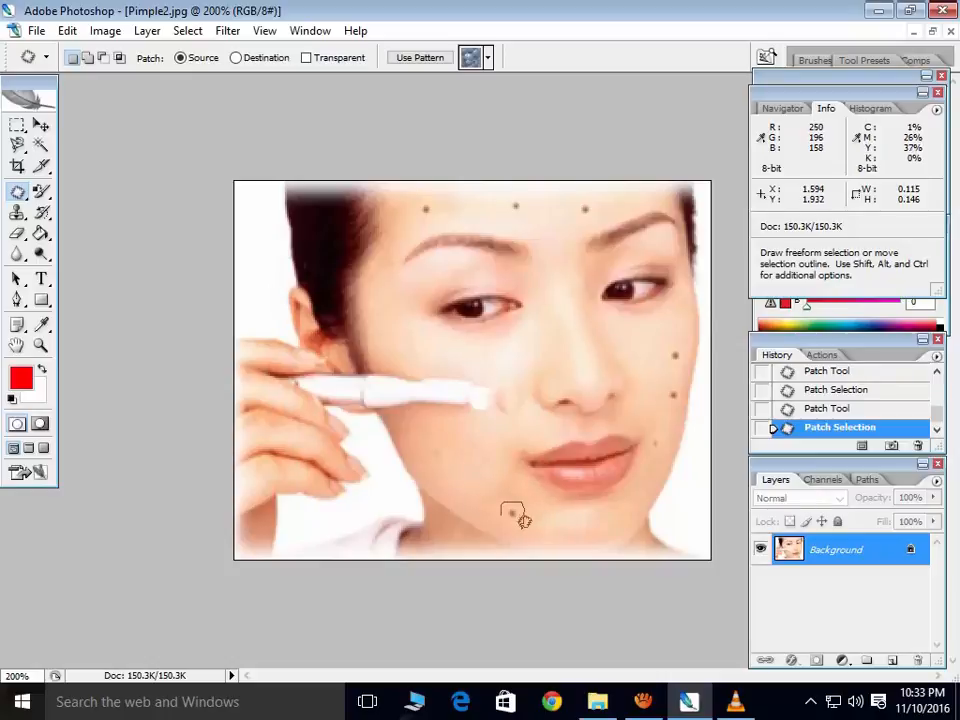
mouse_move(501, 506)
mouse_down()
mouse_move(510, 516)
mouse_move(478, 477)
mouse_move(480, 485)
mouse_up()
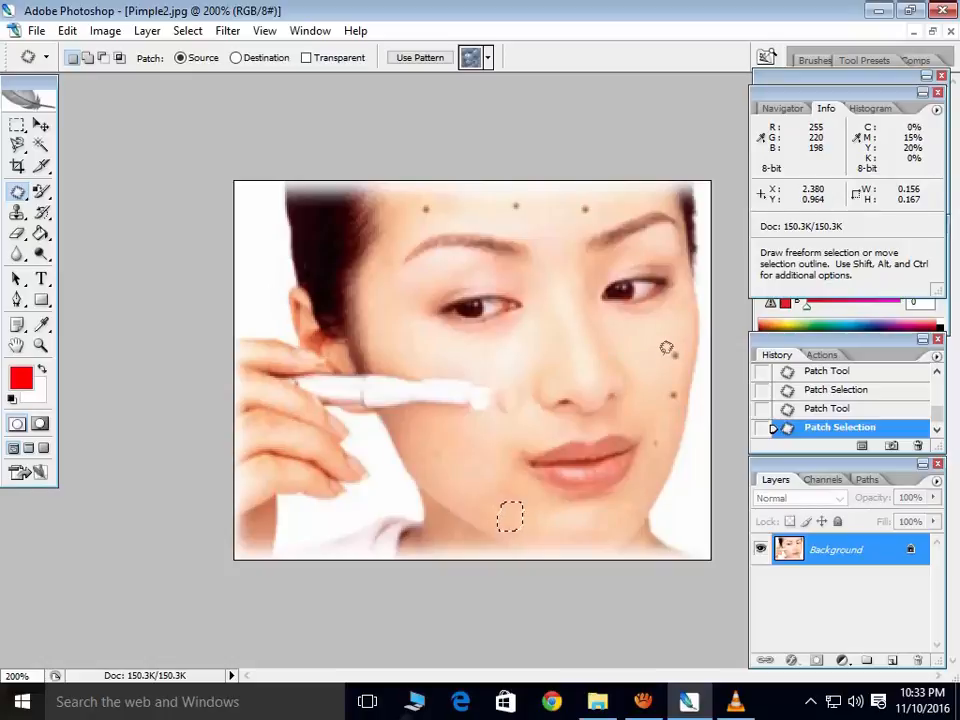
Patch the uppermost spot on the cheek opposite the pen with clean facial skin.
mouse_move(666, 347)
mouse_down()
mouse_move(671, 336)
mouse_move(681, 349)
mouse_move(422, 318)
mouse_move(310, 275)
mouse_move(342, 301)
mouse_move(335, 255)
mouse_move(343, 277)
mouse_up()
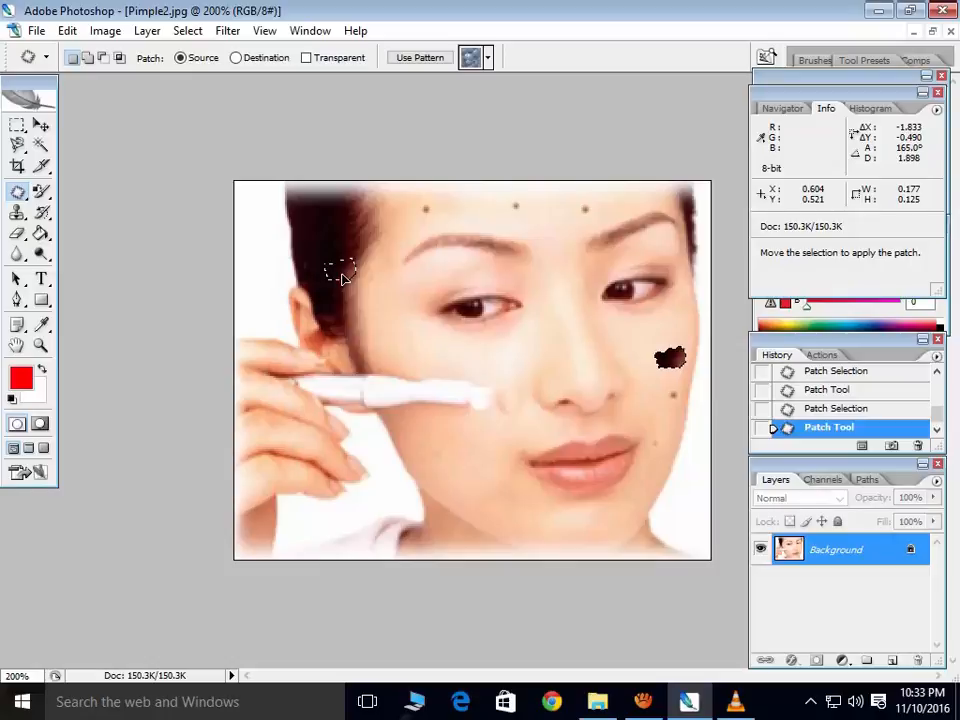
drag(342, 278, 569, 365)
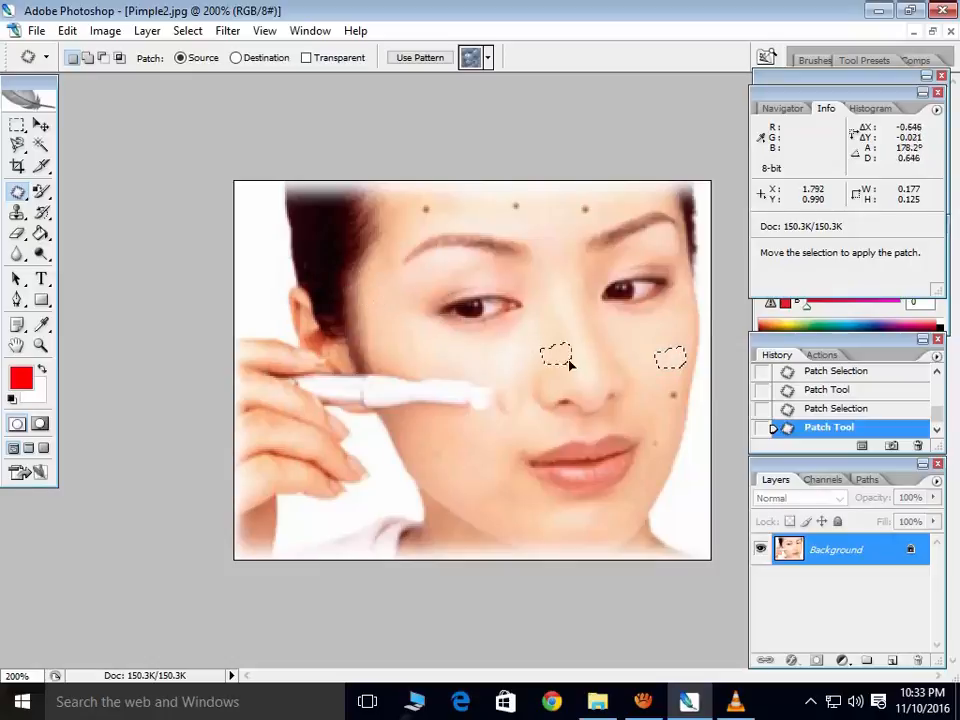
mouse_move(656, 364)
mouse_down()
mouse_move(675, 364)
mouse_move(642, 336)
mouse_up()
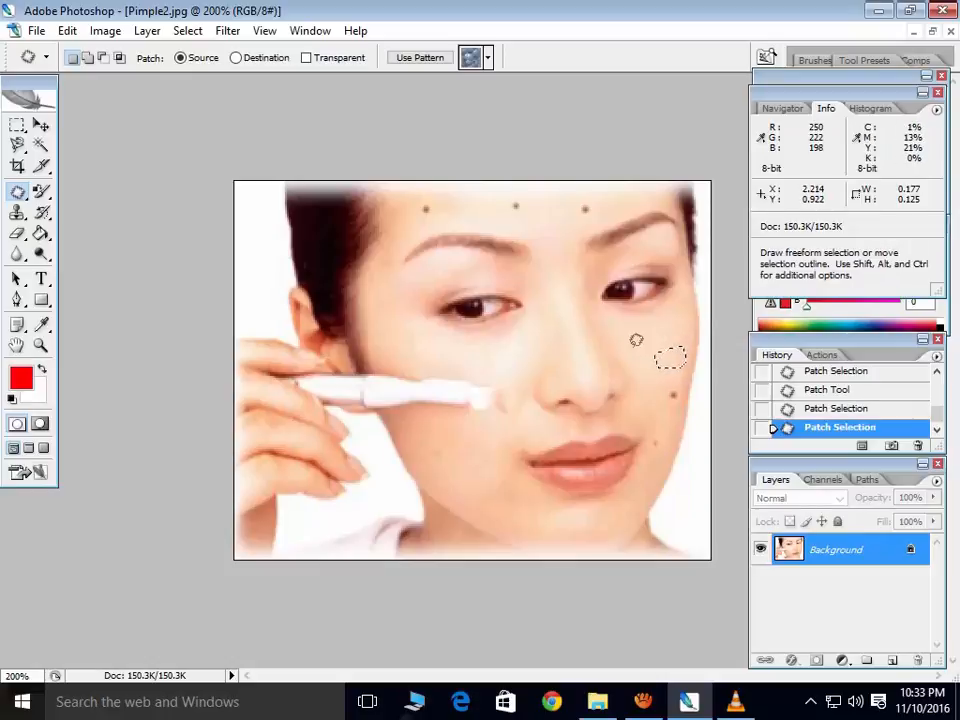
Patch the two lower spots on the cheek opposite the pen with clean skin above them.
click(673, 384)
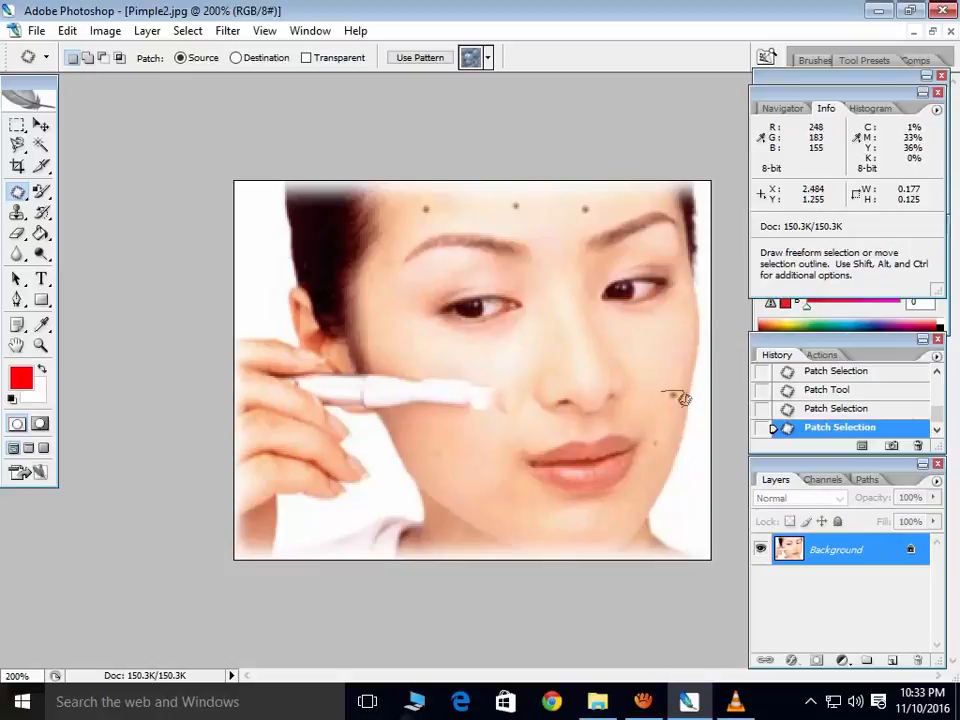
drag(682, 406, 663, 391)
drag(671, 403, 666, 371)
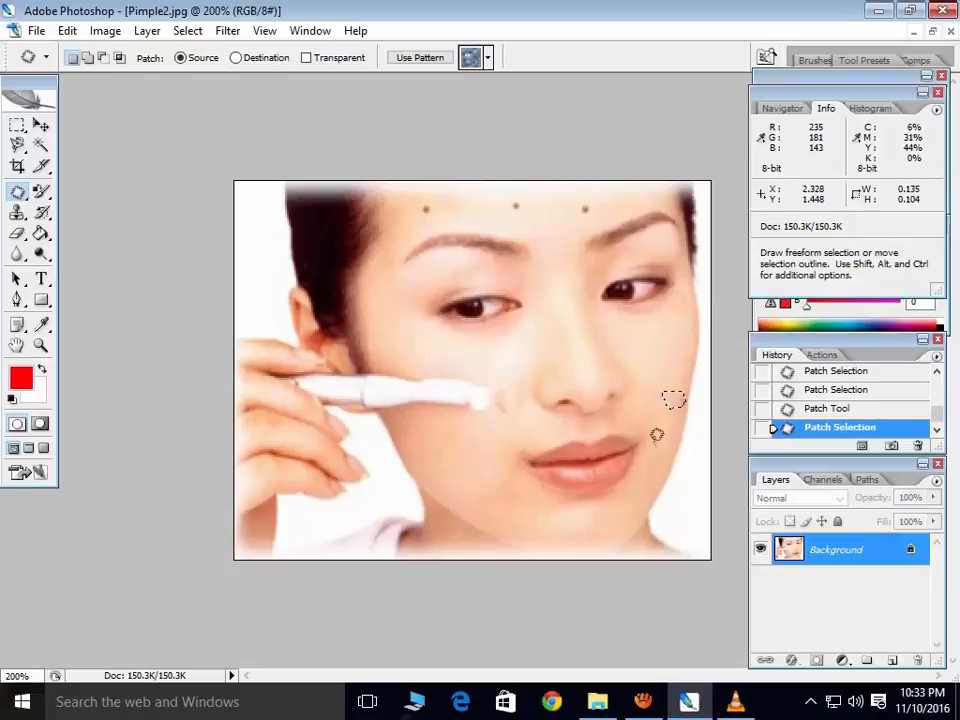
click(663, 430)
drag(656, 453, 660, 401)
Patch the three forehead spots with adjacent clean skin and clear the selection.
click(583, 199)
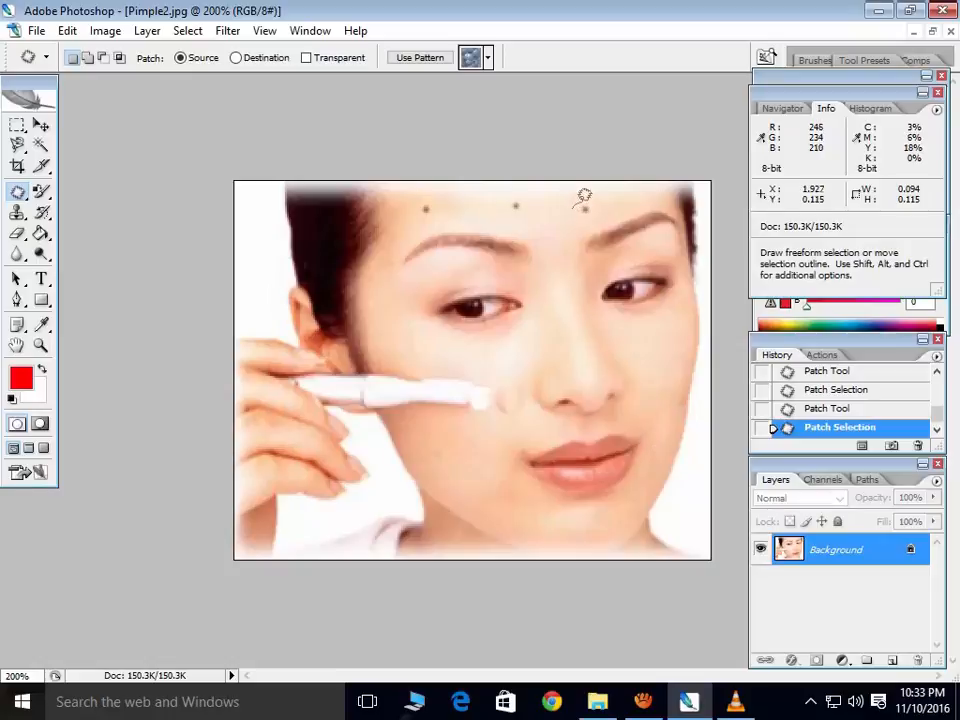
drag(572, 205, 571, 247)
drag(504, 209, 553, 206)
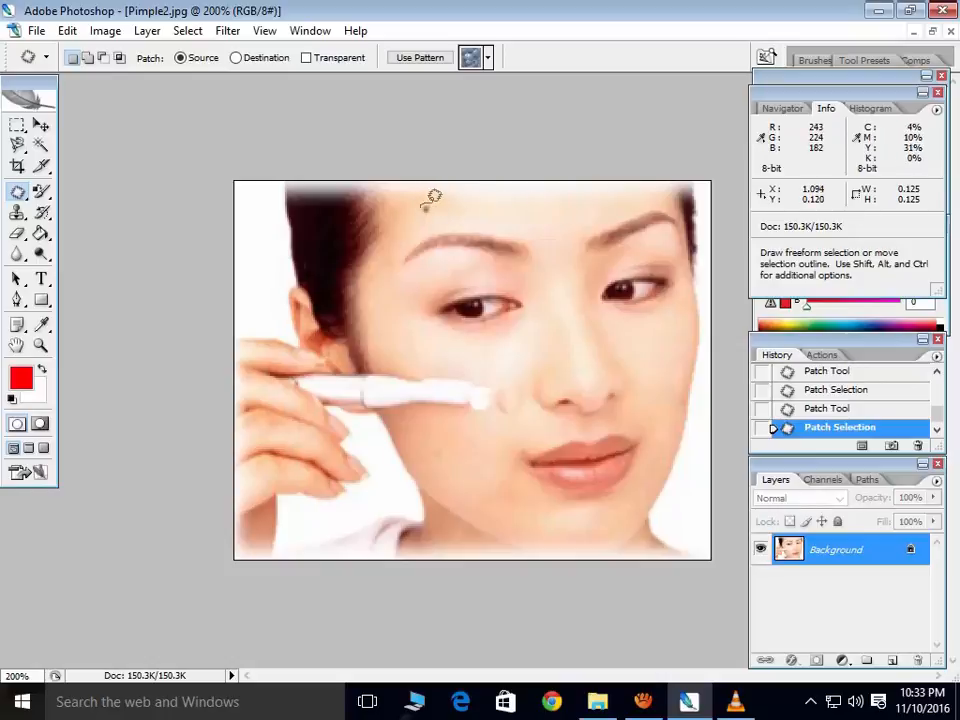
drag(424, 211, 506, 204)
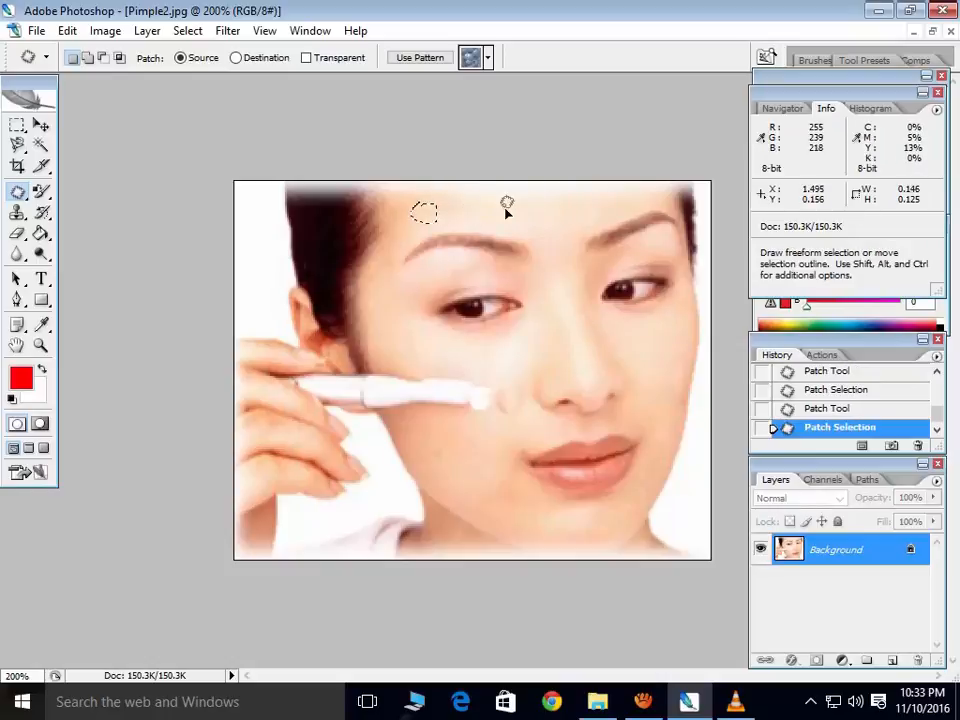
click(512, 200)
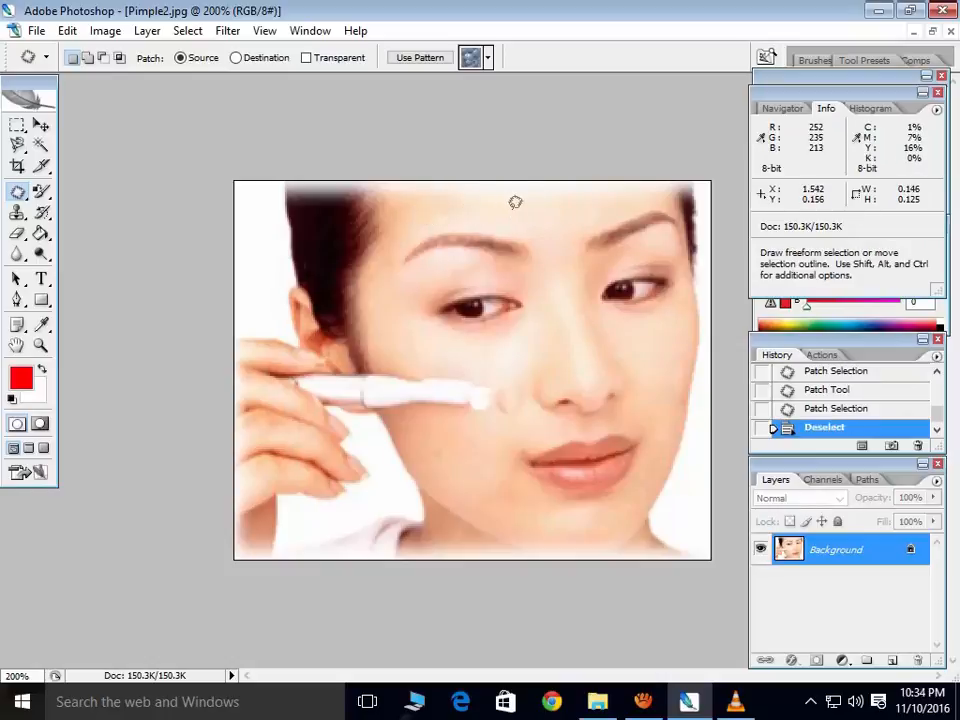
Close Pimple2.jpg without saving the changes and maximize the images (1).jpg window.
click(18, 192)
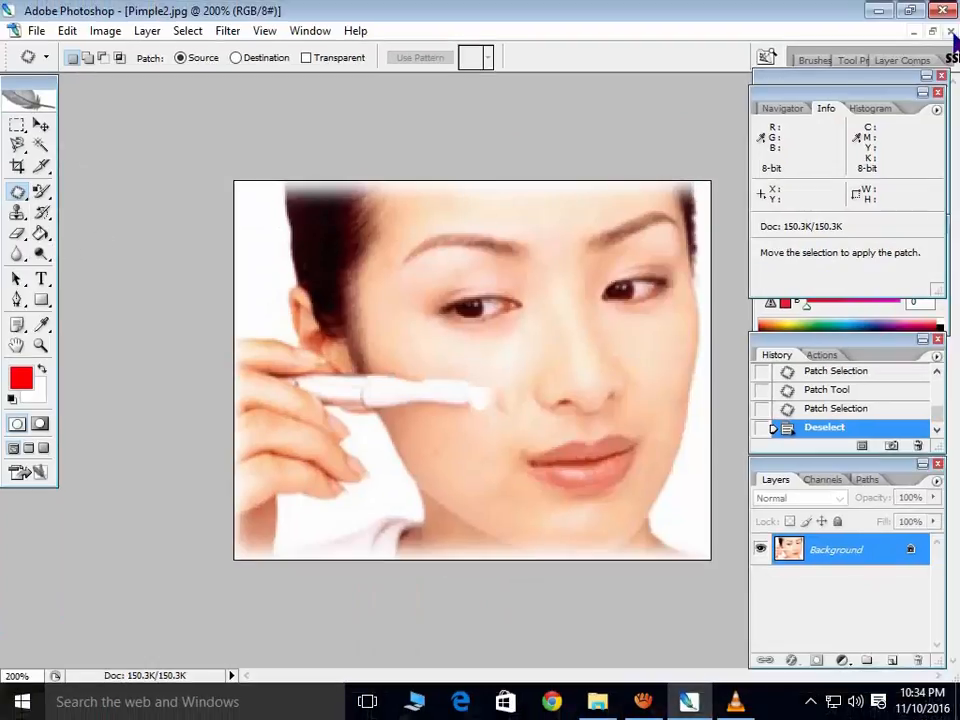
key(ctrl+w)
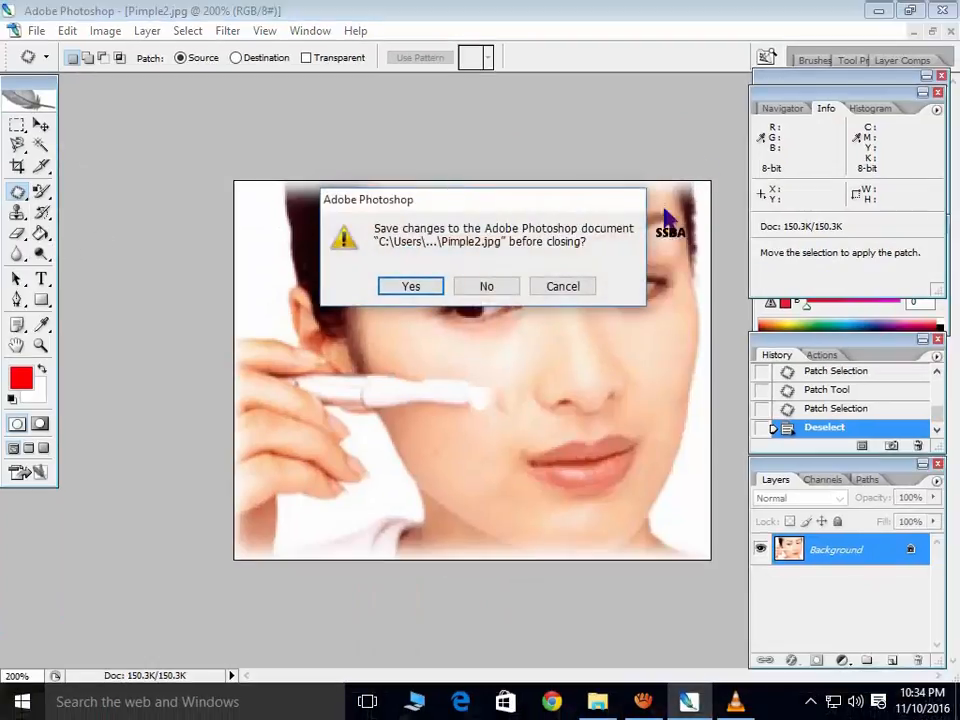
click(499, 289)
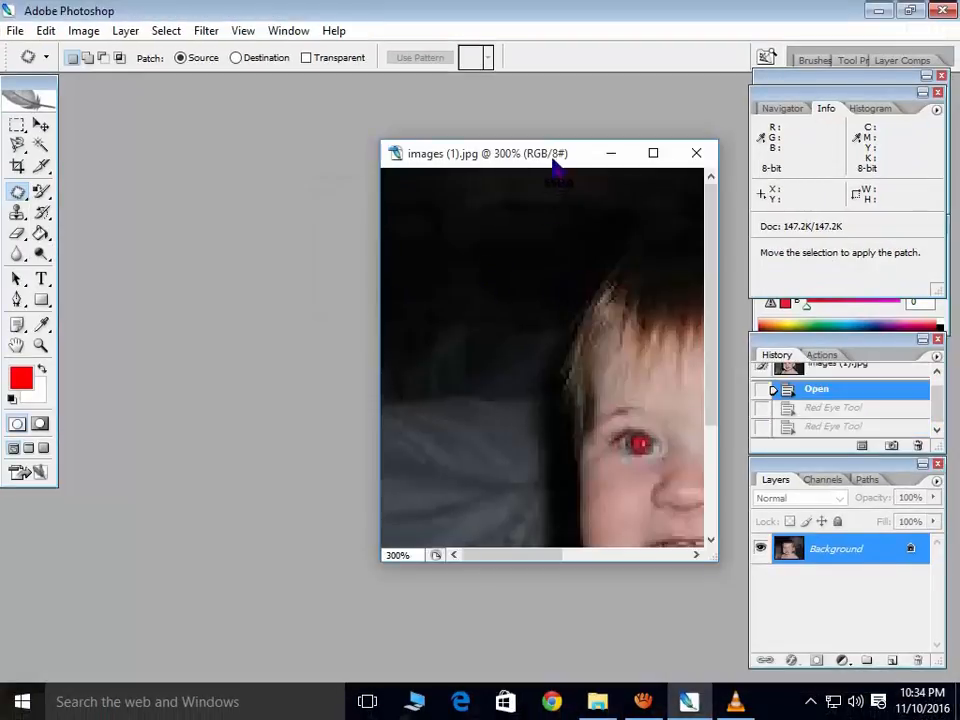
drag(557, 168, 304, 180)
click(399, 165)
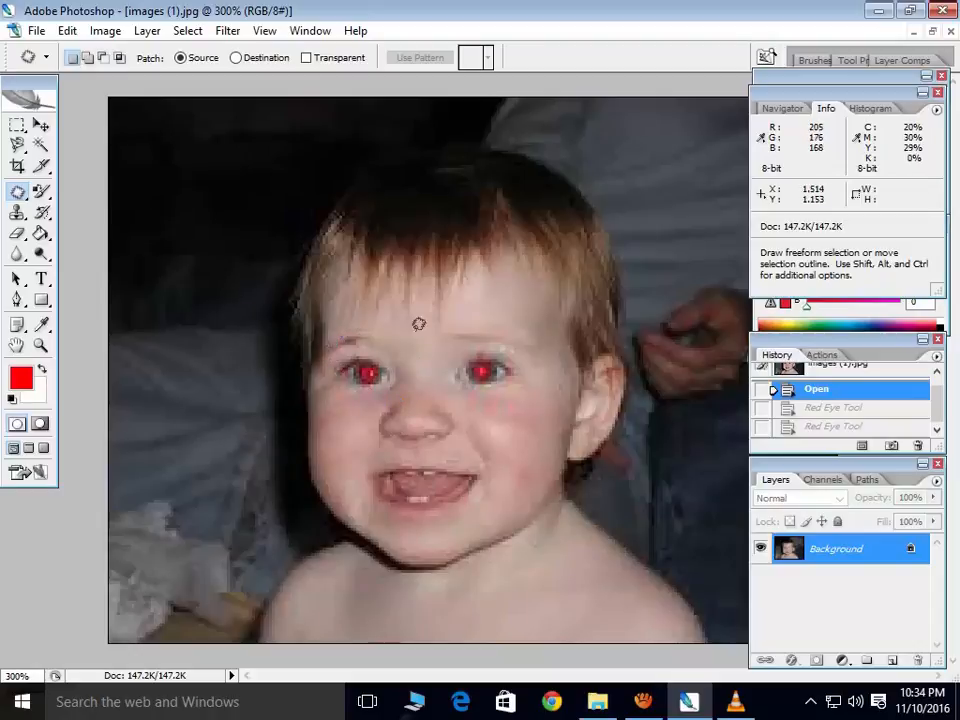
Remove the red eye effect from both of the child's eyes with the Red Eye Tool.
click(18, 192)
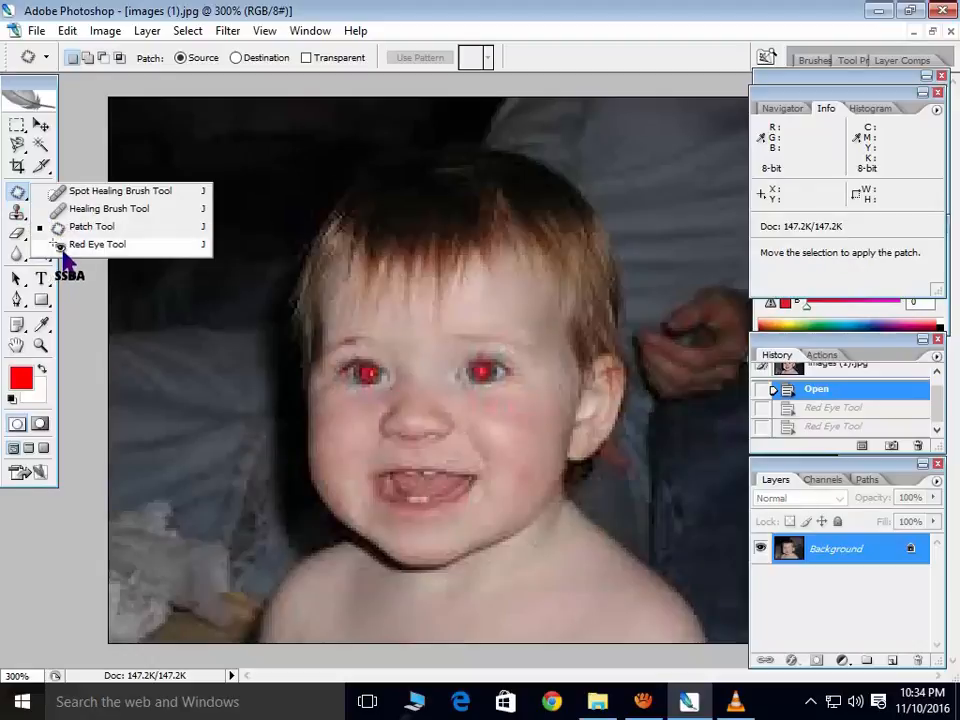
click(48, 243)
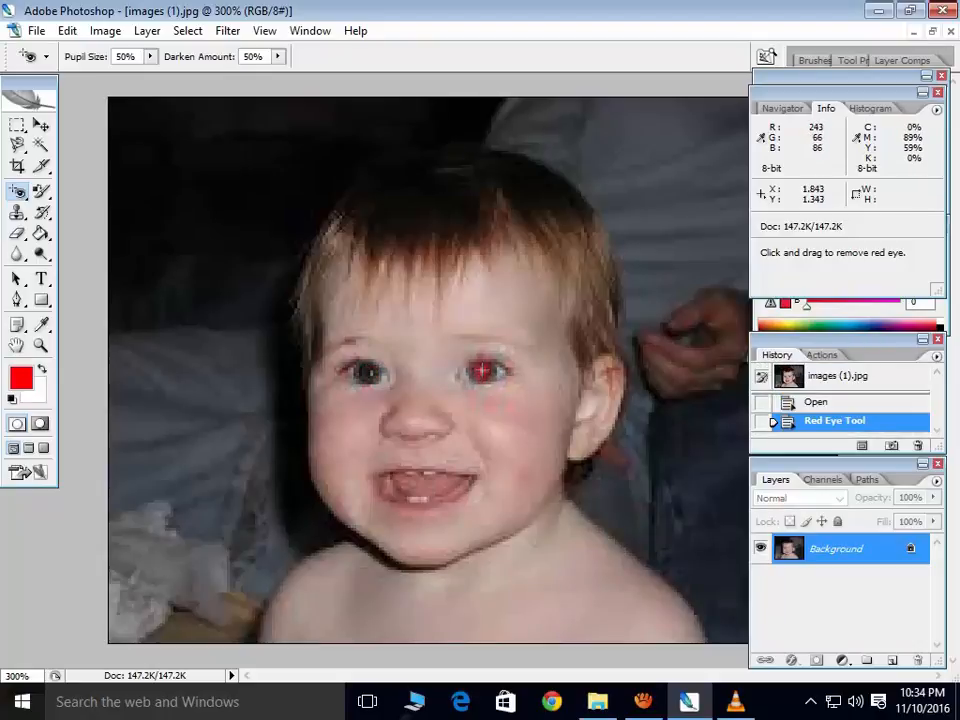
click(483, 372)
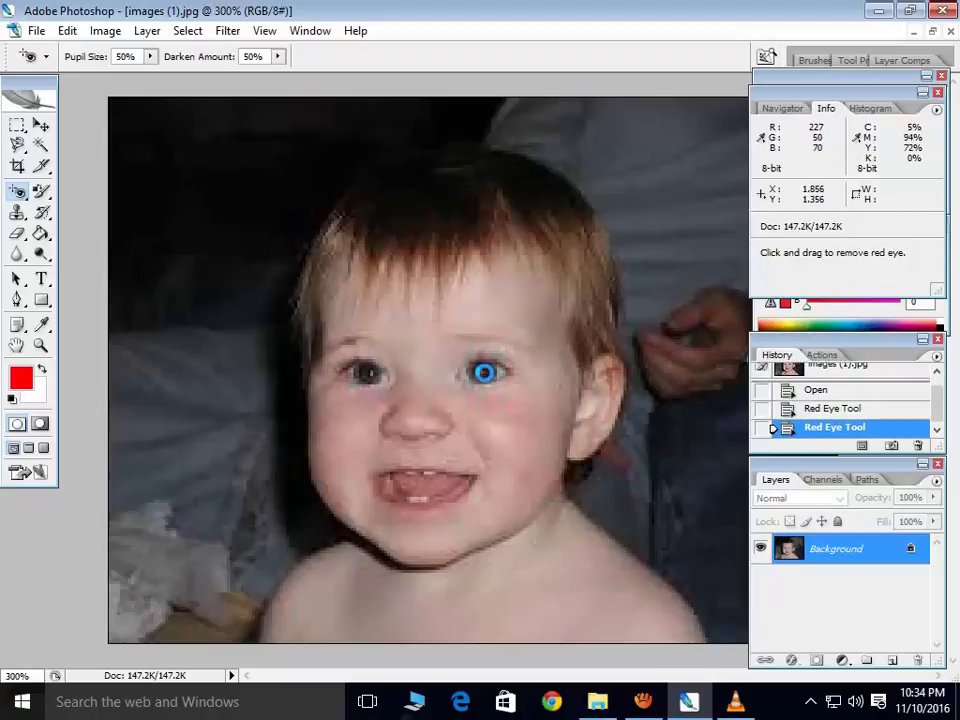